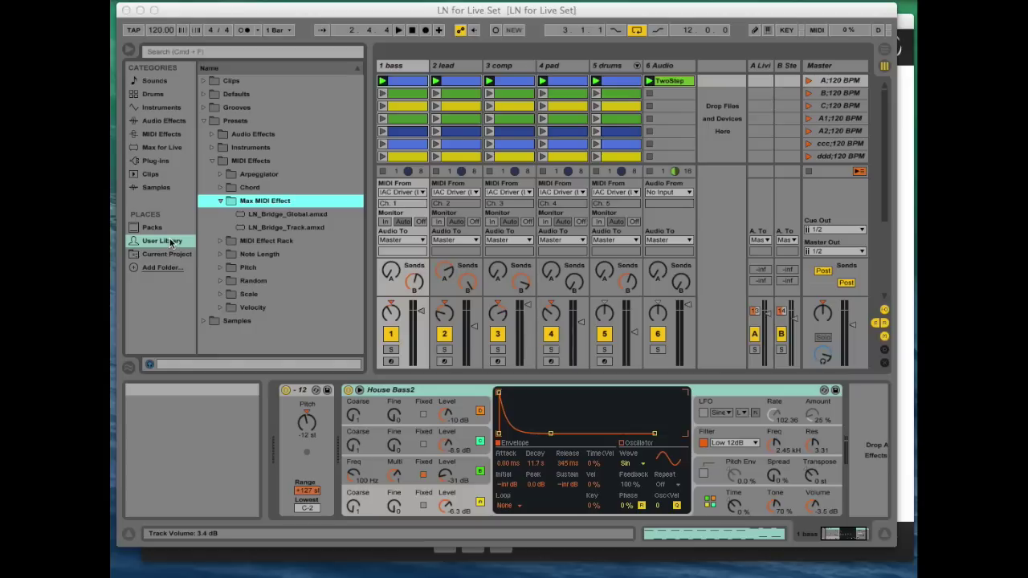
Focus the Live window and select the 6 Audio track, showing its empty device chain.
click(255, 205)
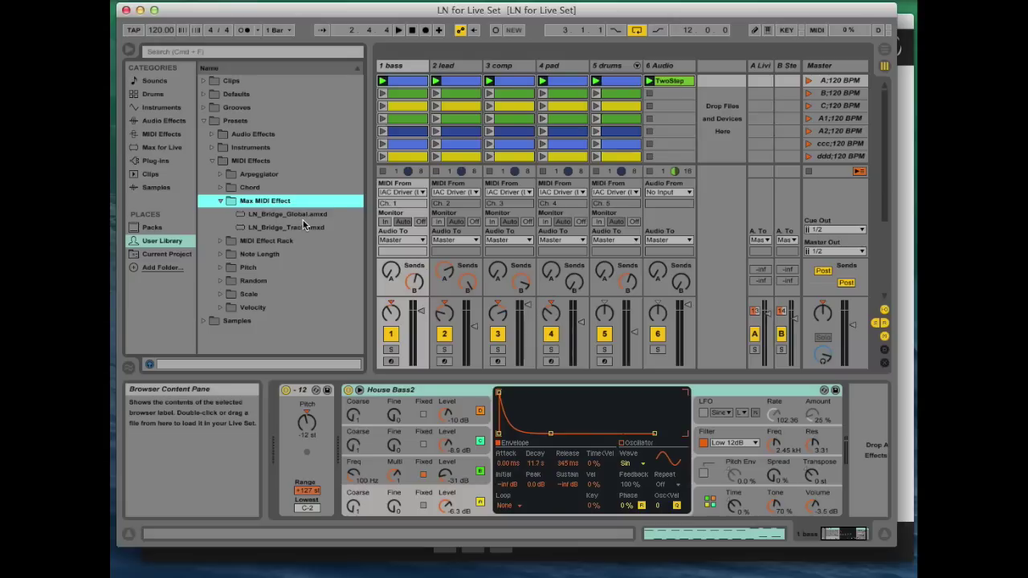
click(685, 69)
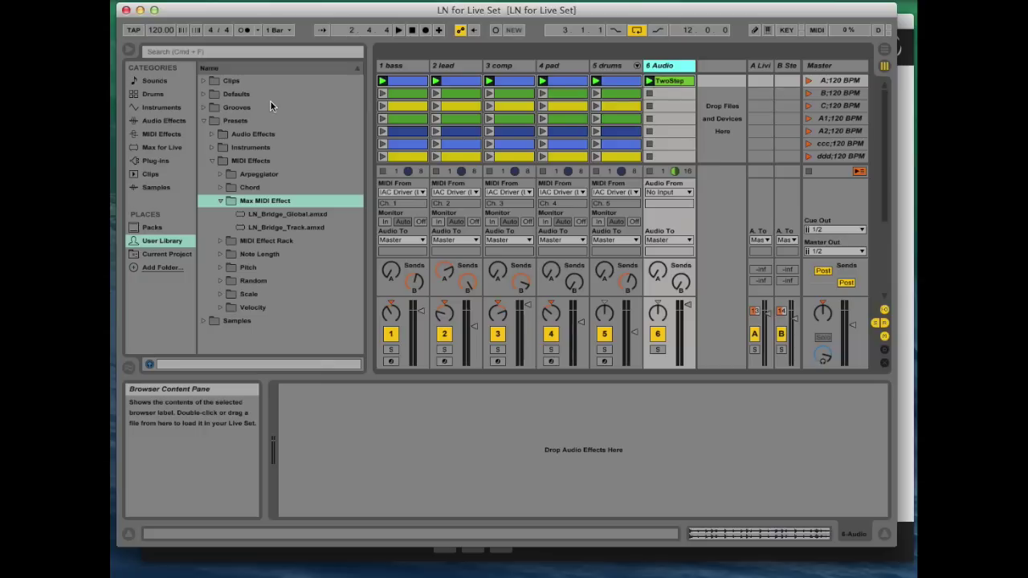
Insert a new 7 MIDI track and load LN_Bridge_Global.amxd onto it.
click(254, 2)
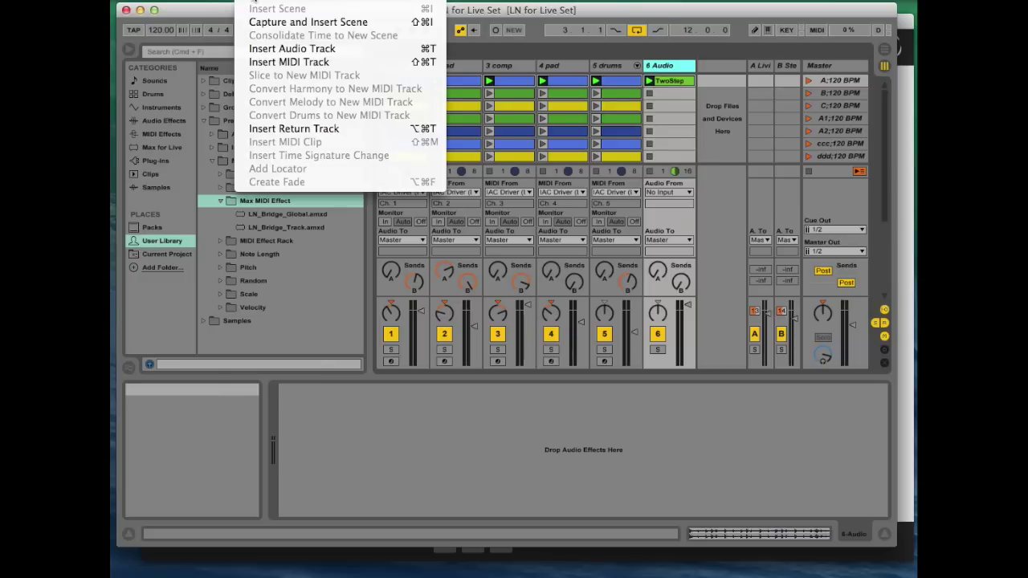
click(353, 66)
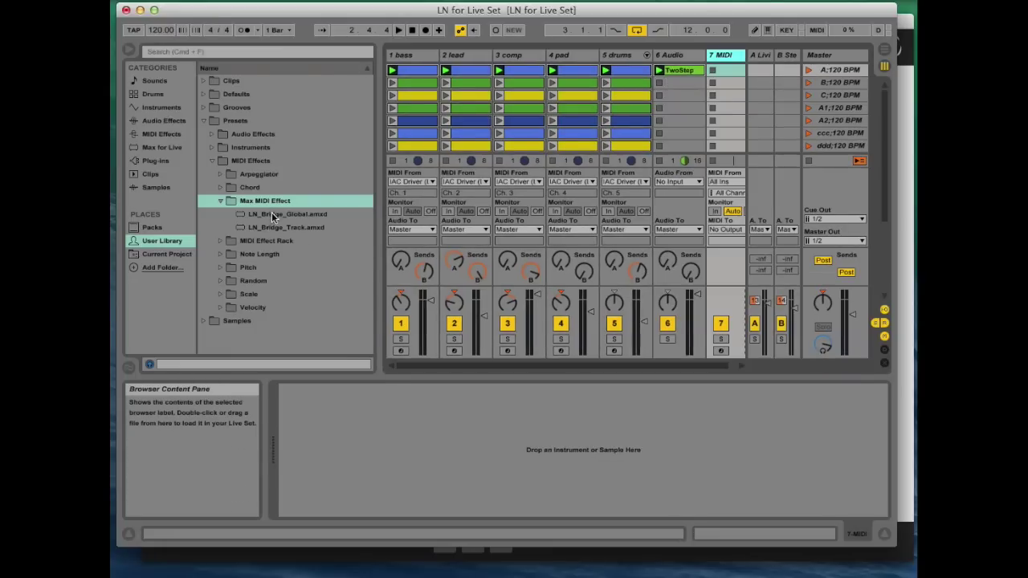
drag(275, 218, 701, 64)
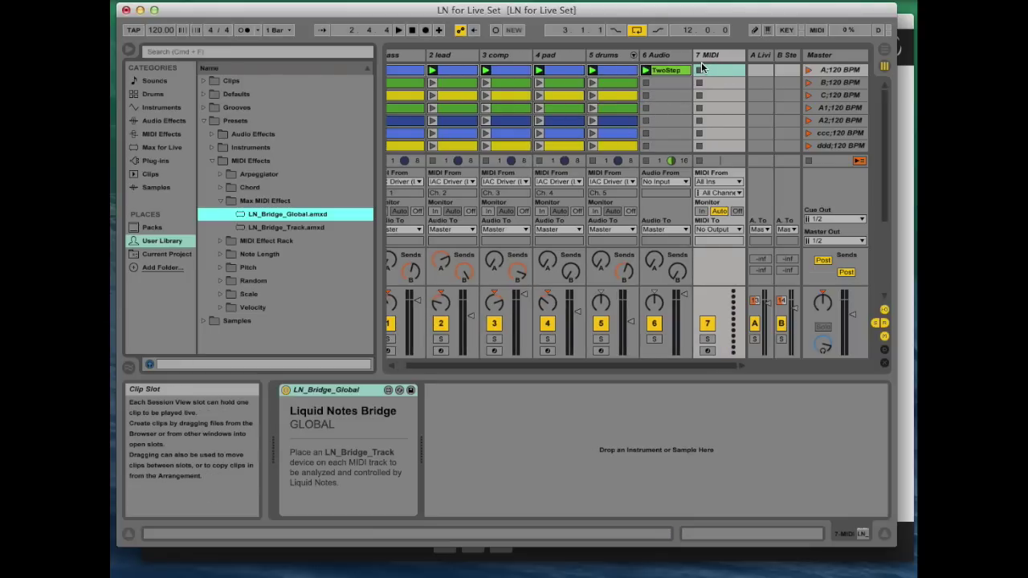
click(412, 104)
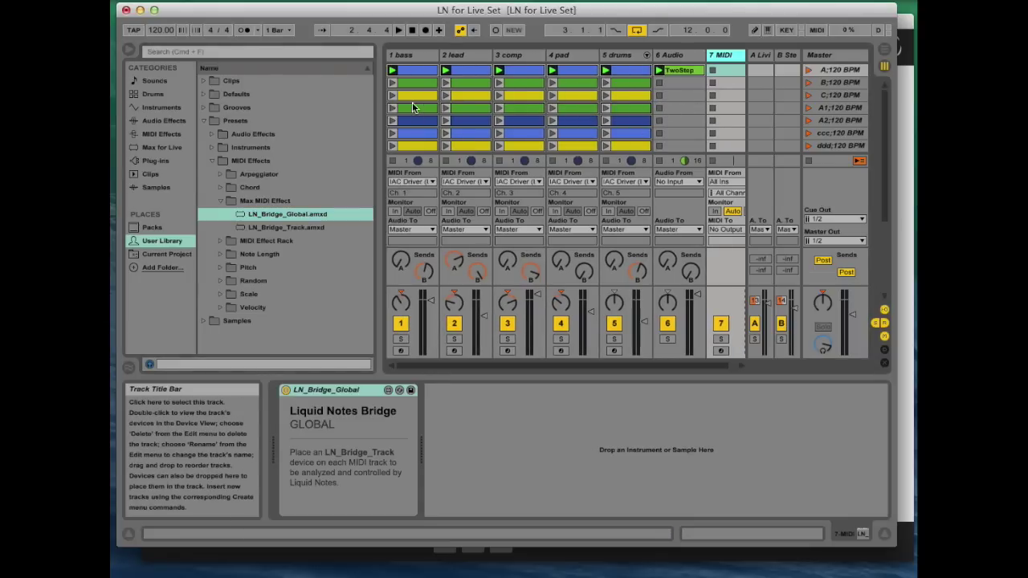
Load LN_Bridge_Track onto the bass, lead, comp, pad and drums tracks.
click(423, 57)
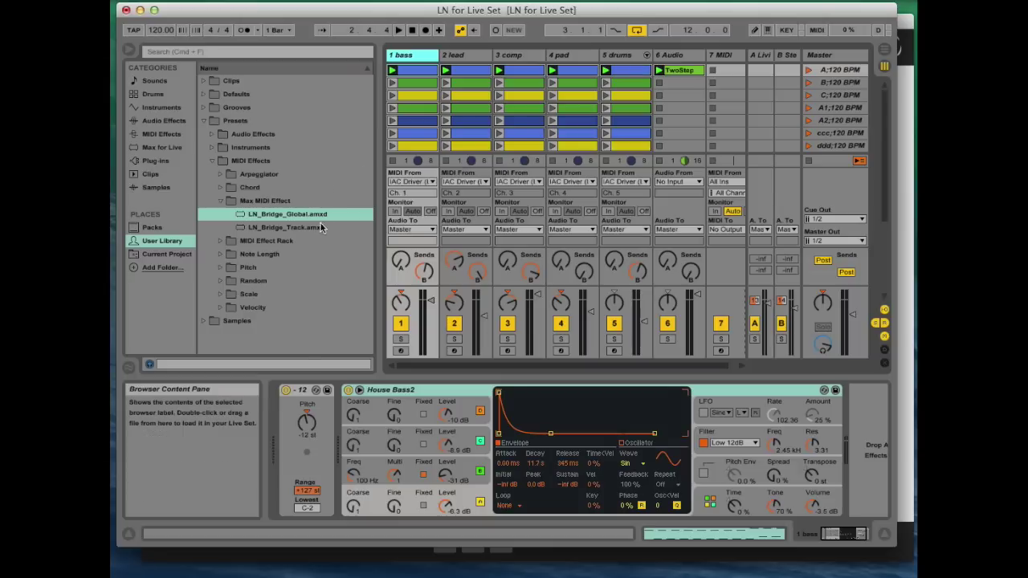
click(285, 227)
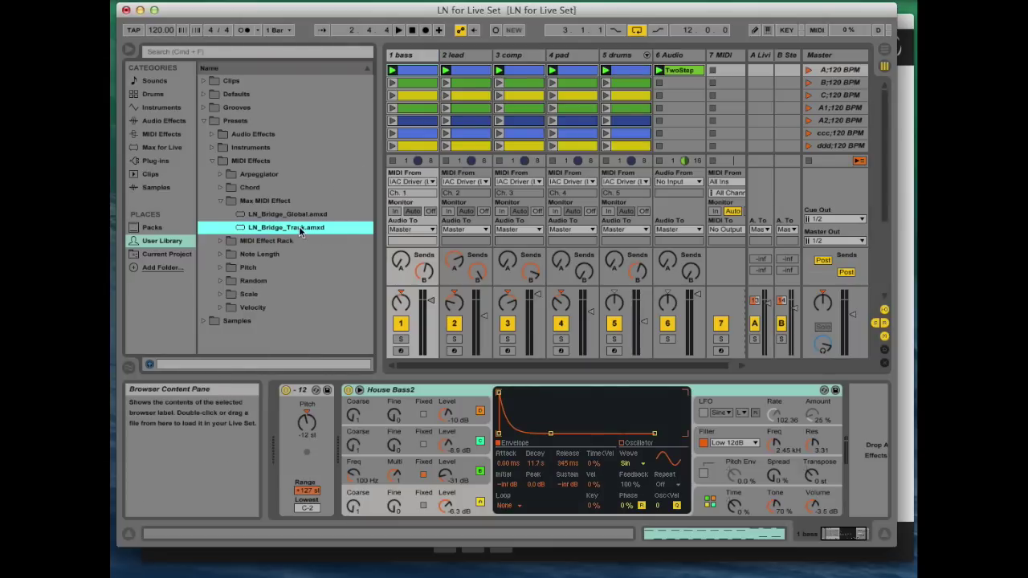
drag(297, 233, 420, 53)
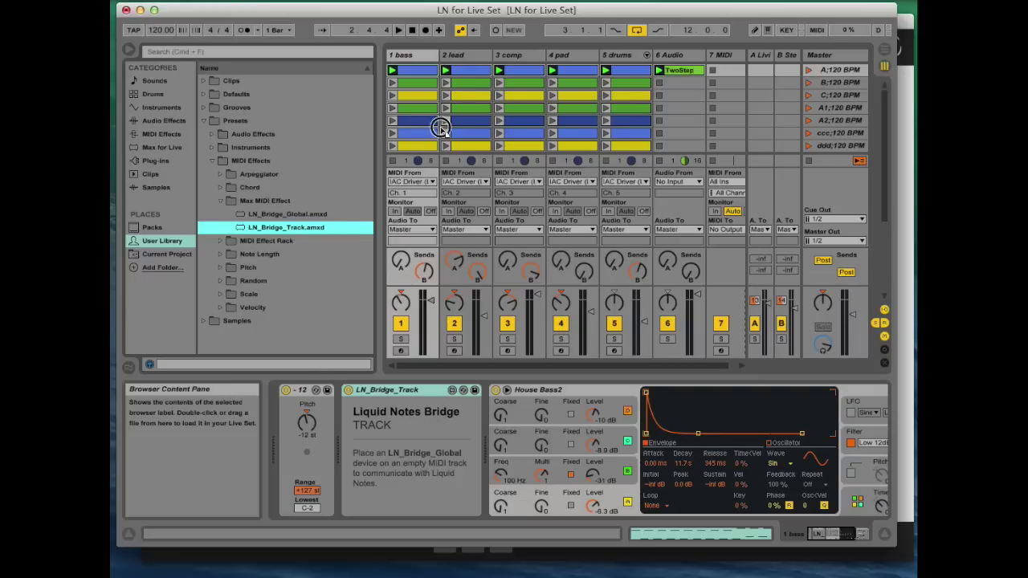
click(463, 55)
double_click(325, 229)
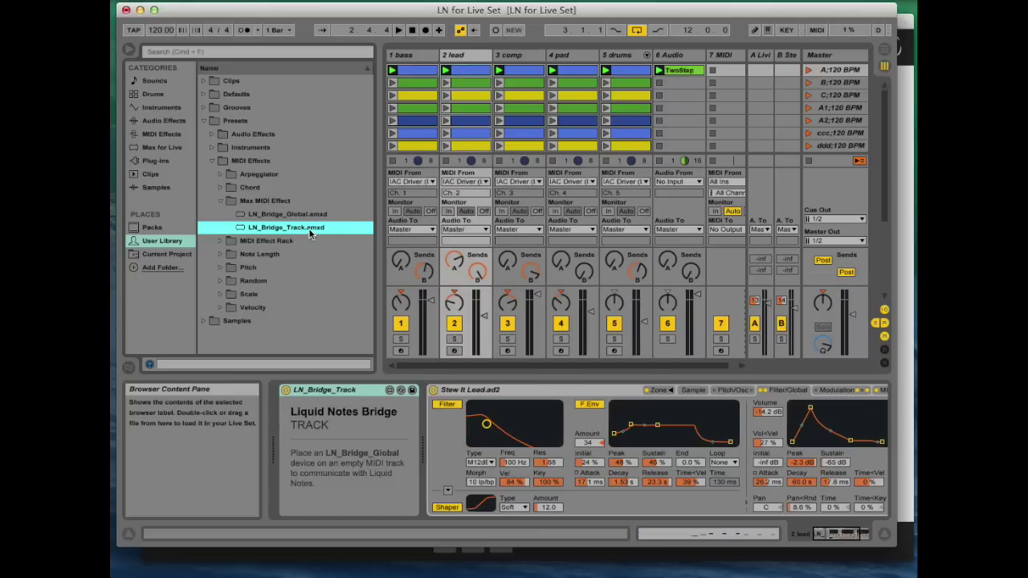
click(510, 56)
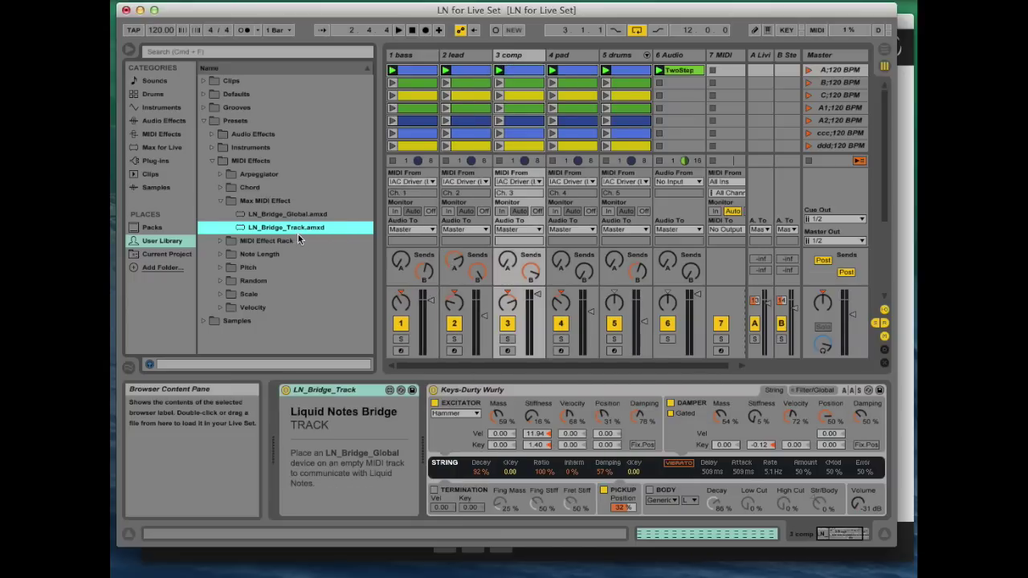
click(565, 55)
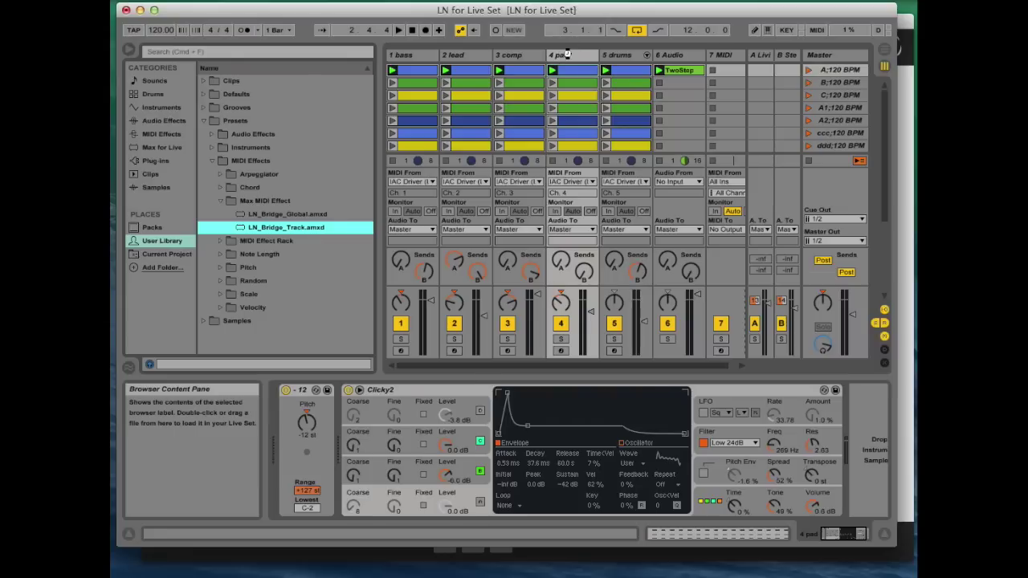
double_click(321, 227)
click(631, 54)
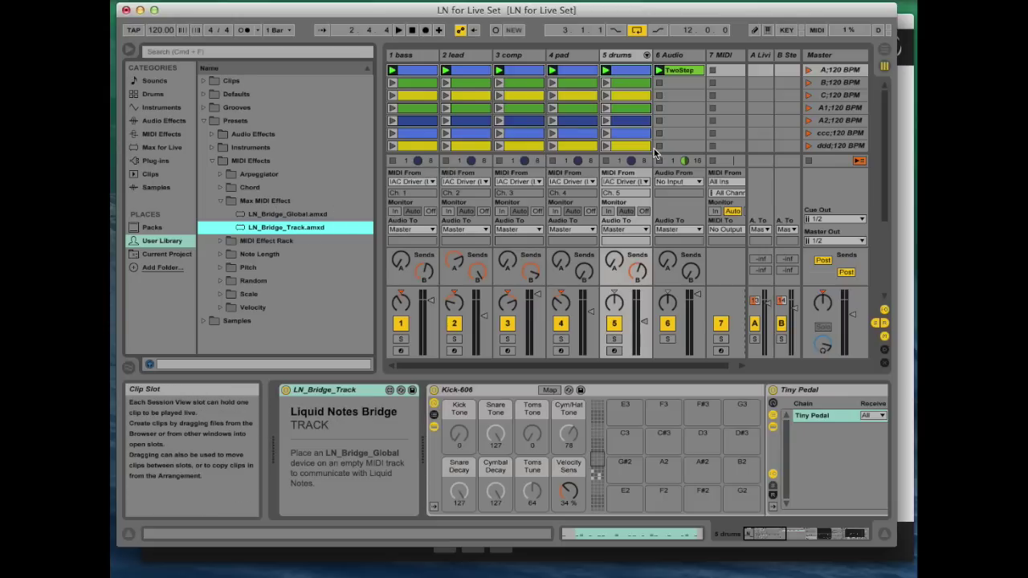
Launch scenes B, C and then A, and bring Liquid Notes to the front.
click(829, 83)
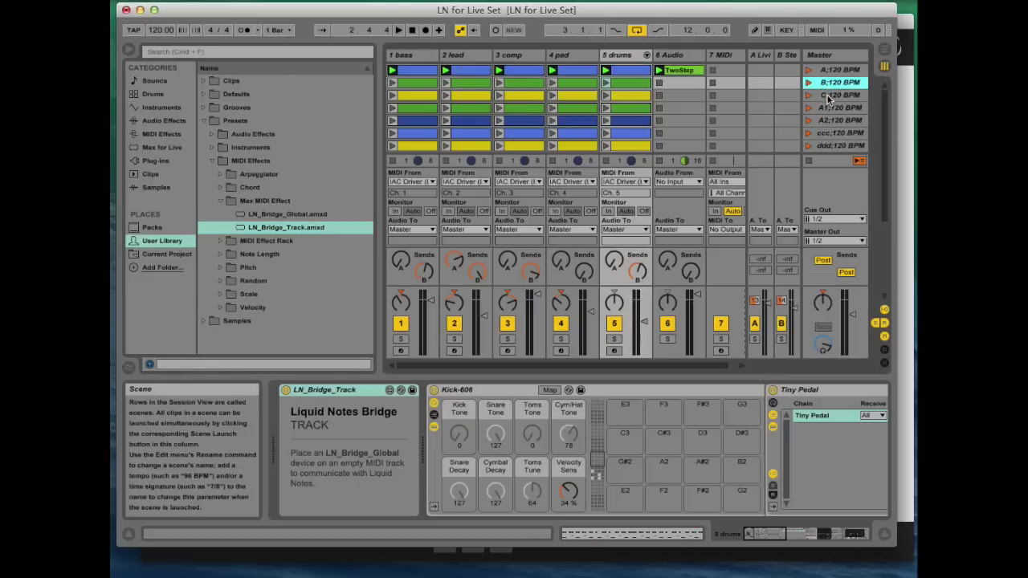
click(830, 96)
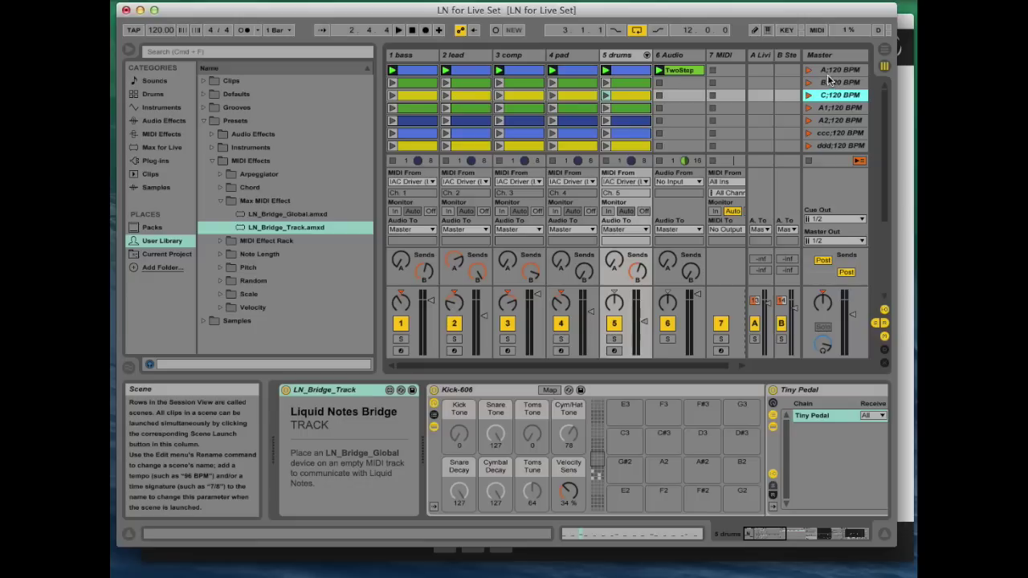
click(830, 71)
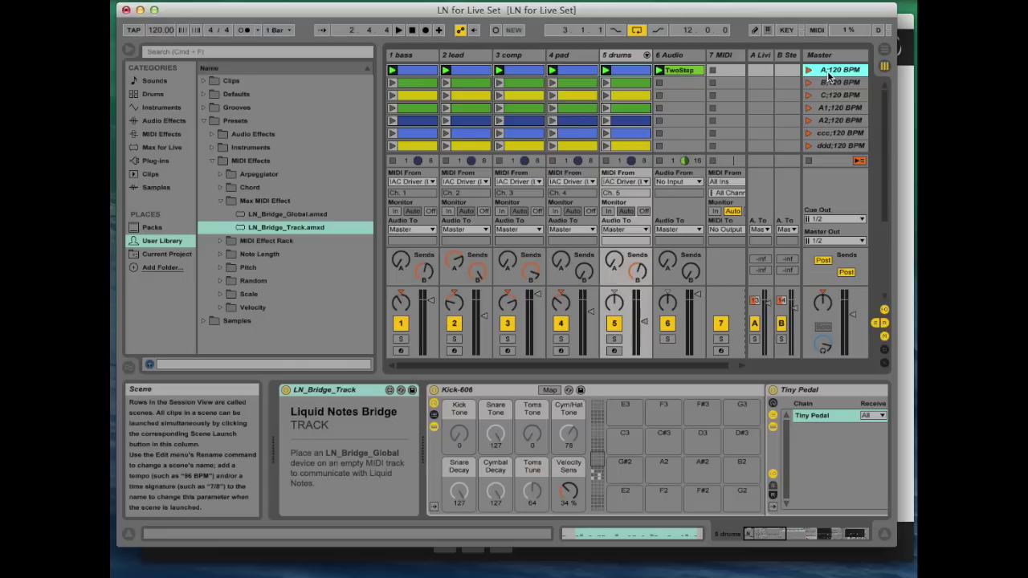
click(901, 27)
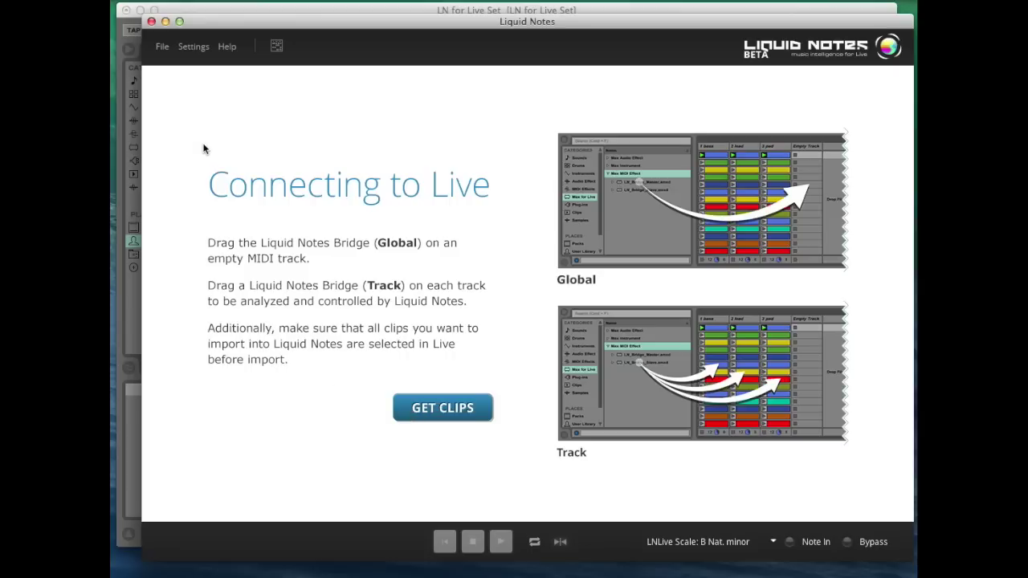
Get the clips from Live into Liquid Notes' Track Type Analysis for pad, comp, lead, drums and bass.
click(162, 46)
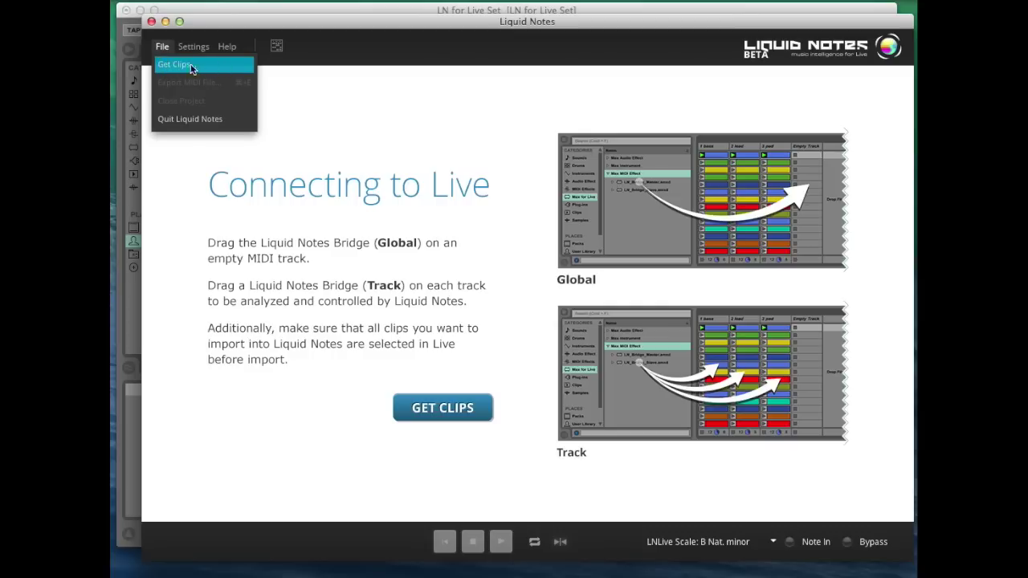
click(335, 118)
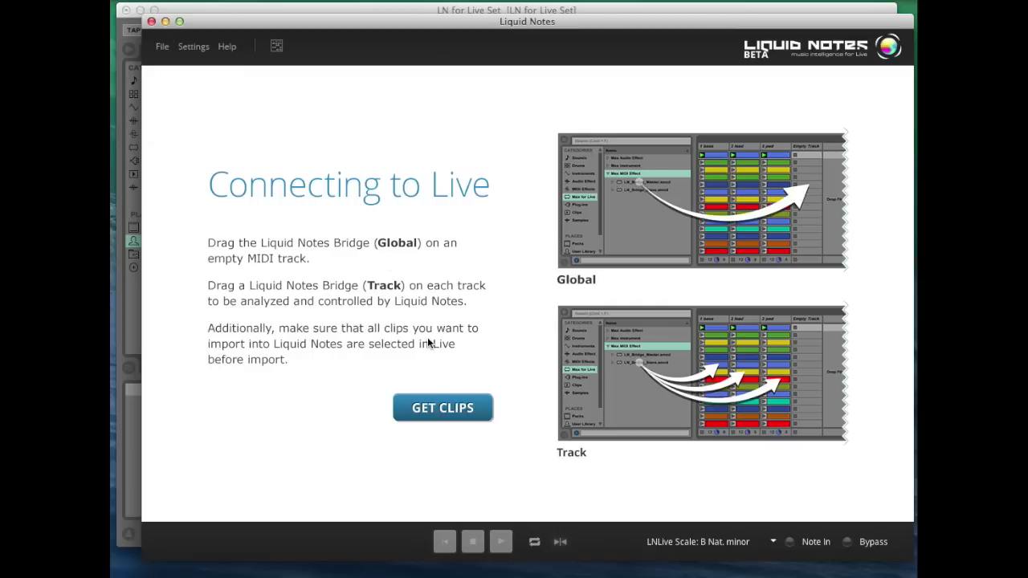
click(438, 407)
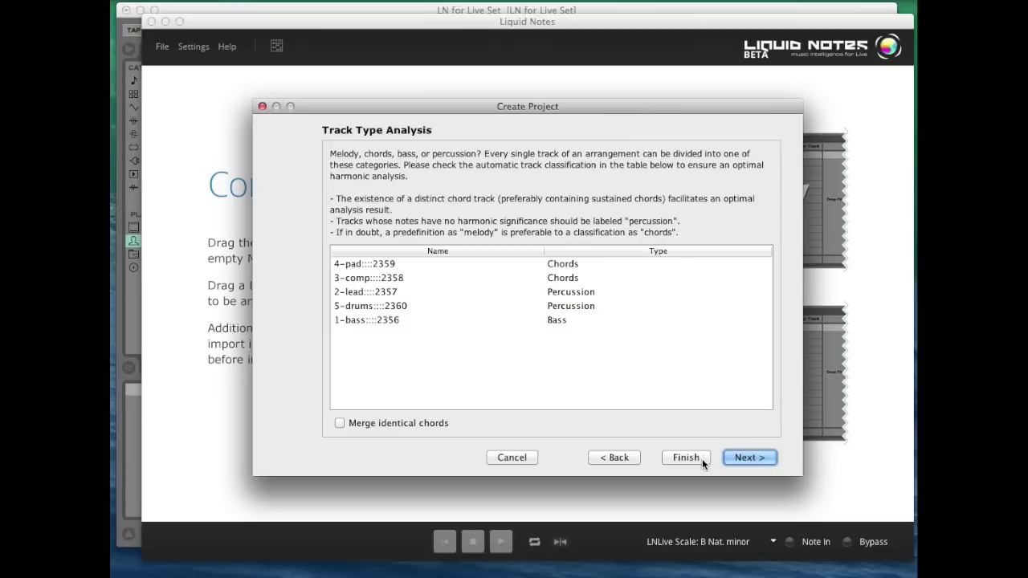
Run the harmonic analysis, giving alternating D and Bm' chords in B Nat. minor.
click(739, 459)
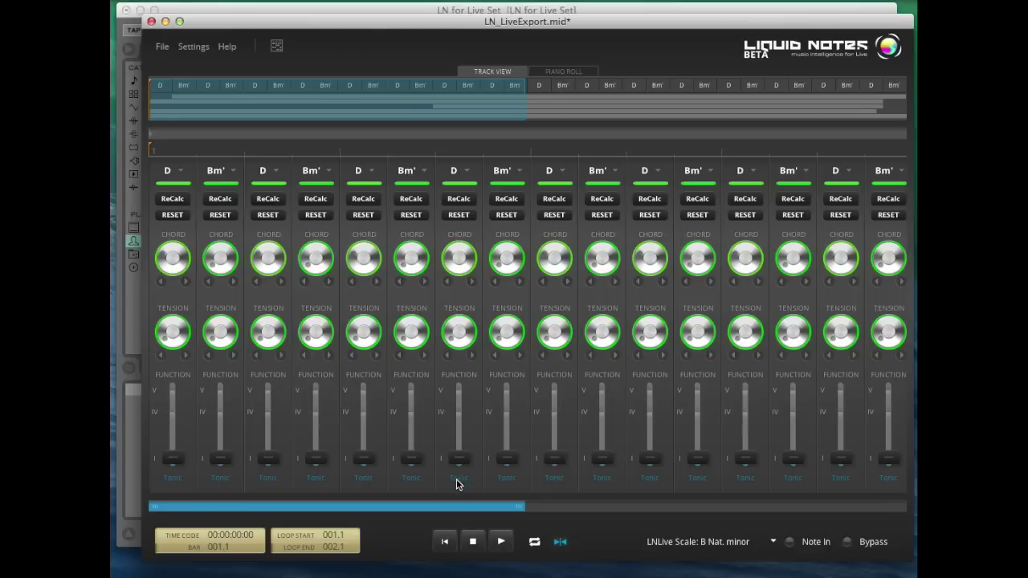
Preview the D–Bm' progression in Liquid Notes, stop it at the start, and return to Live.
click(503, 543)
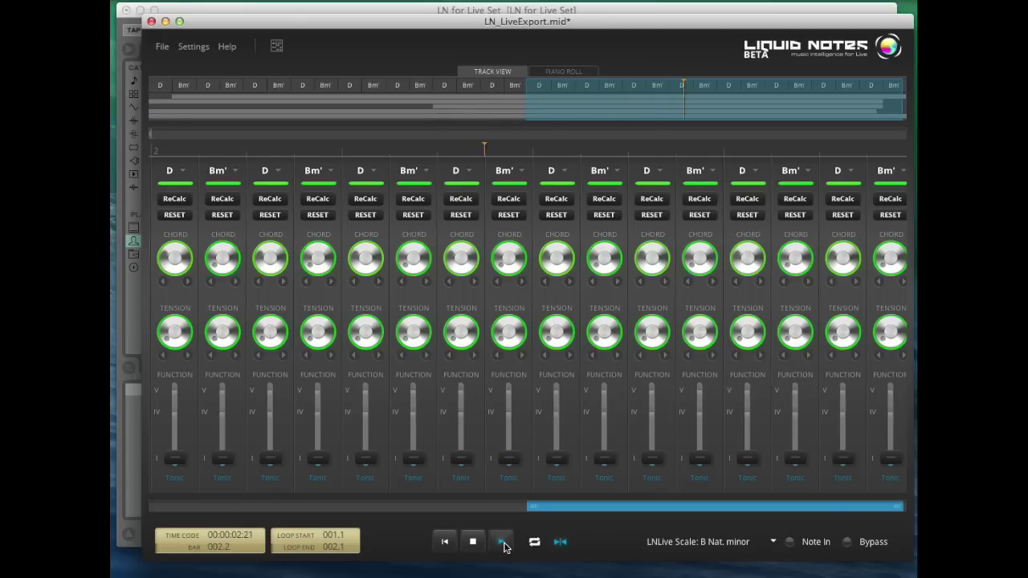
click(474, 543)
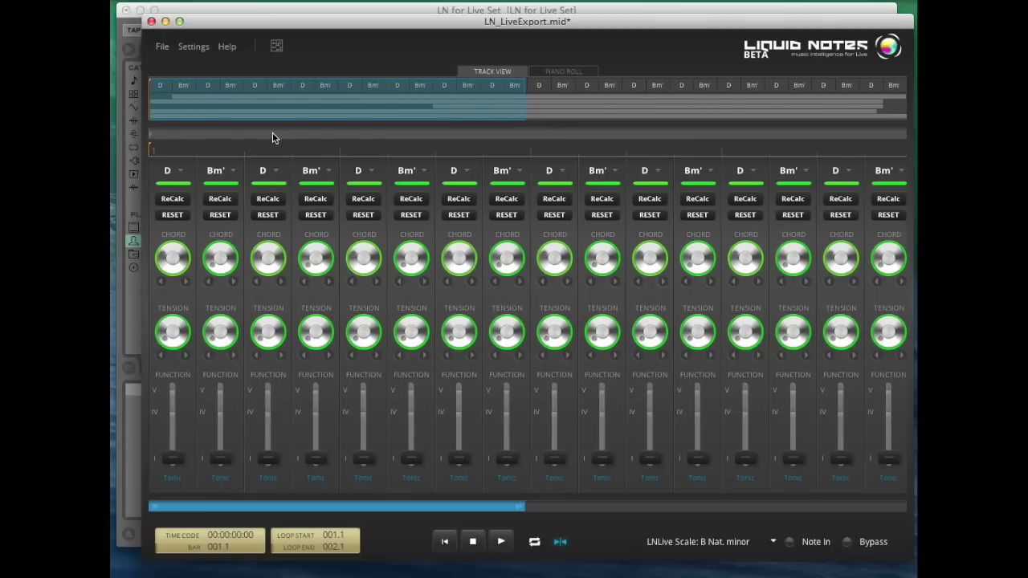
click(379, 10)
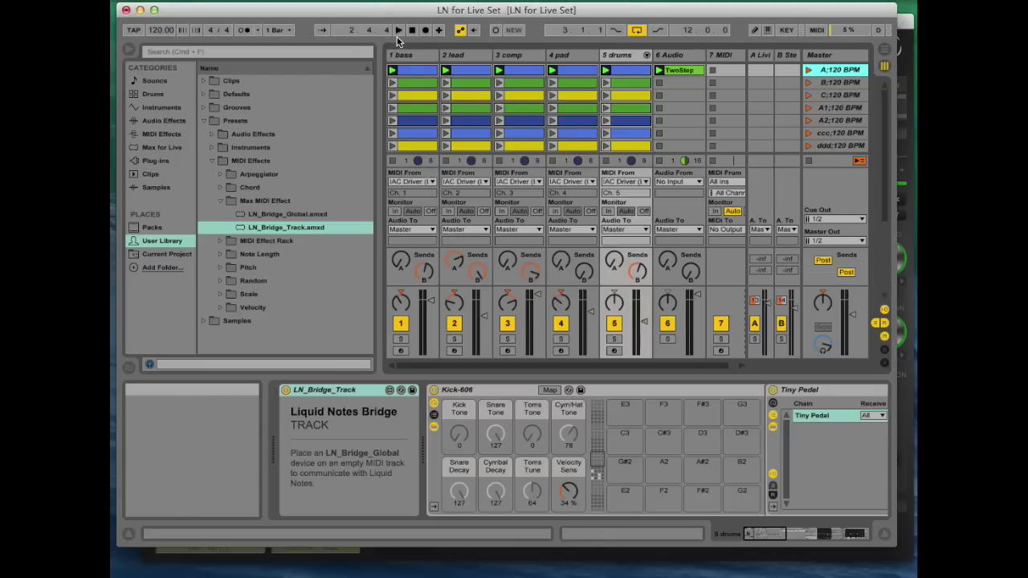
Play the Live set, confirm Liquid Notes follows in sync, and return to Session View.
click(399, 35)
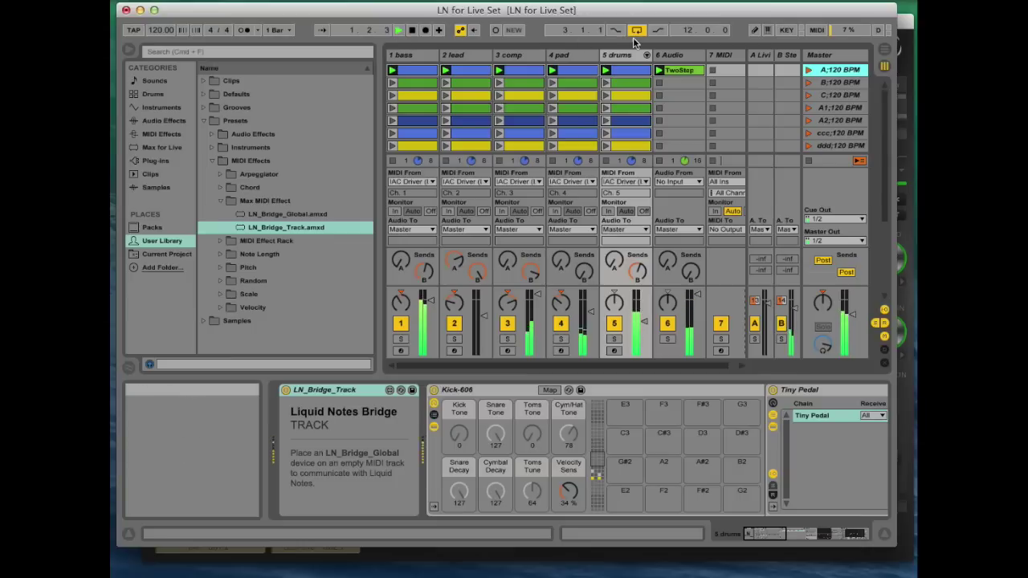
click(886, 53)
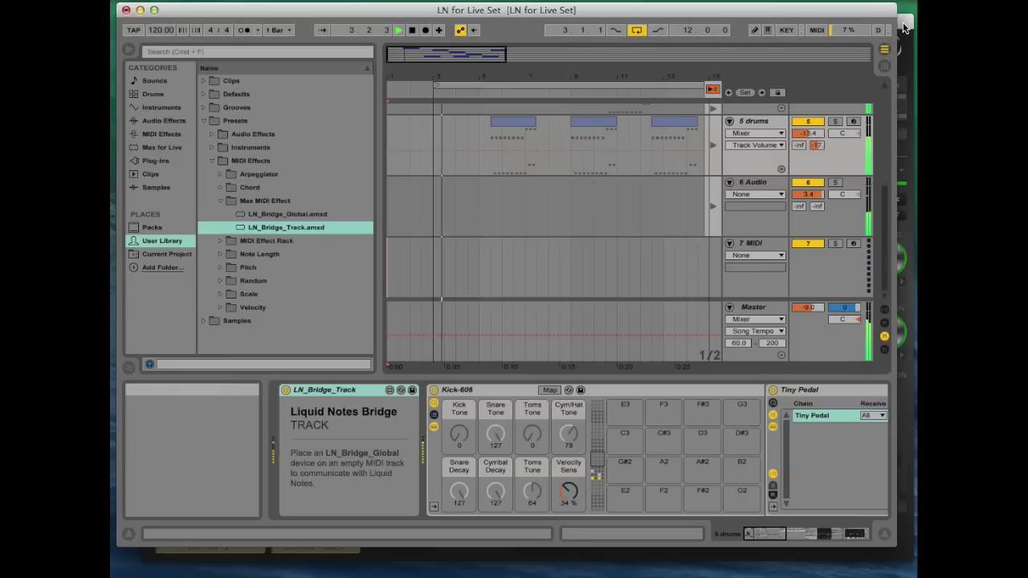
click(903, 88)
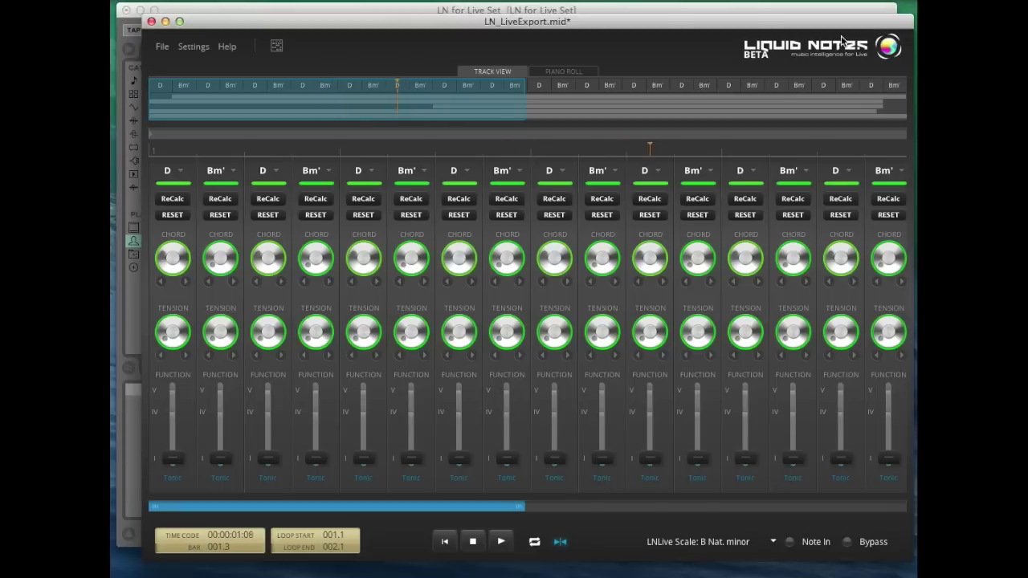
click(413, 8)
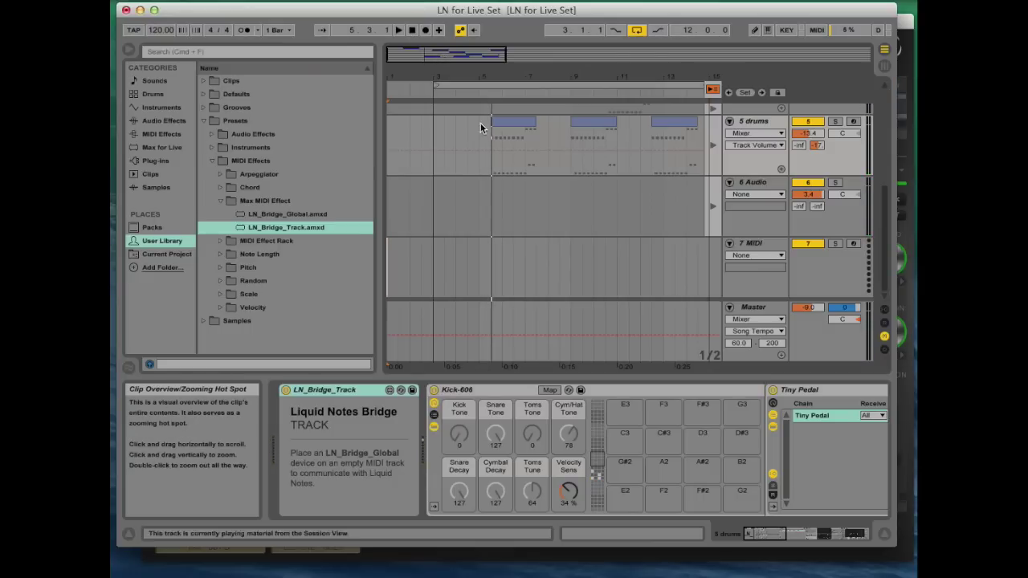
click(886, 66)
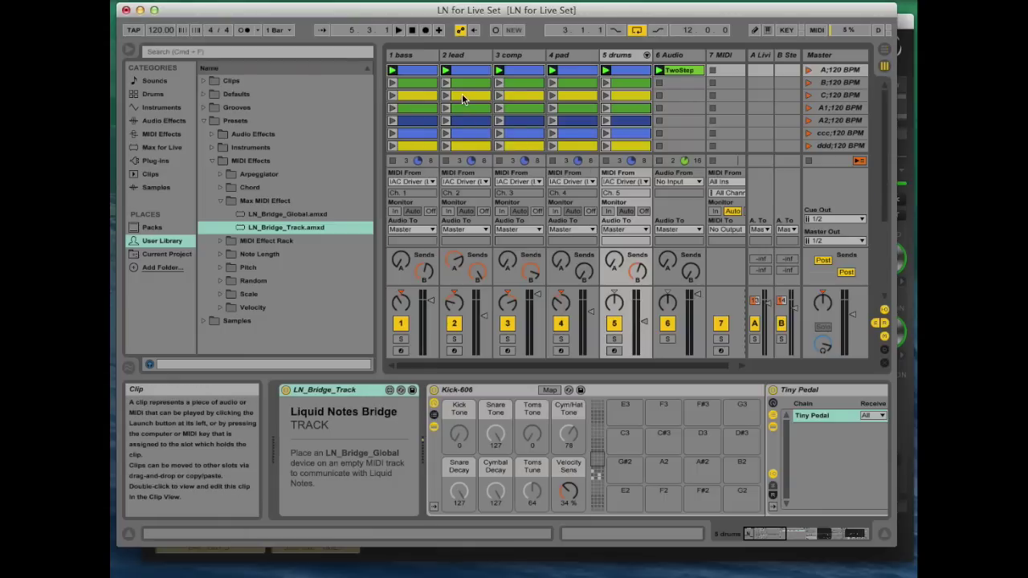